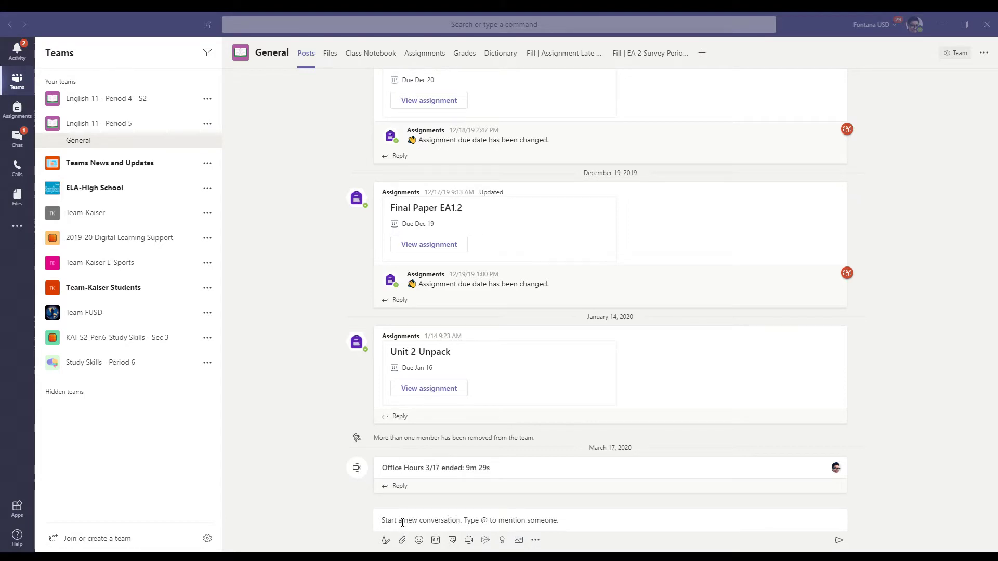
Start an instant meeting with the subject "Office Hours" in the General channel of English 11 - Period 5.
click(402, 522)
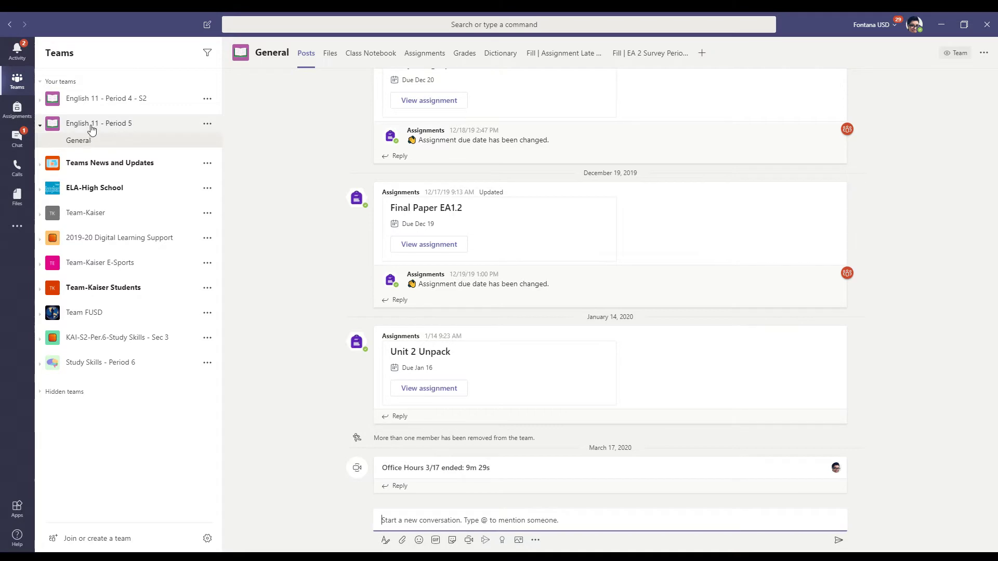
click(93, 129)
click(89, 127)
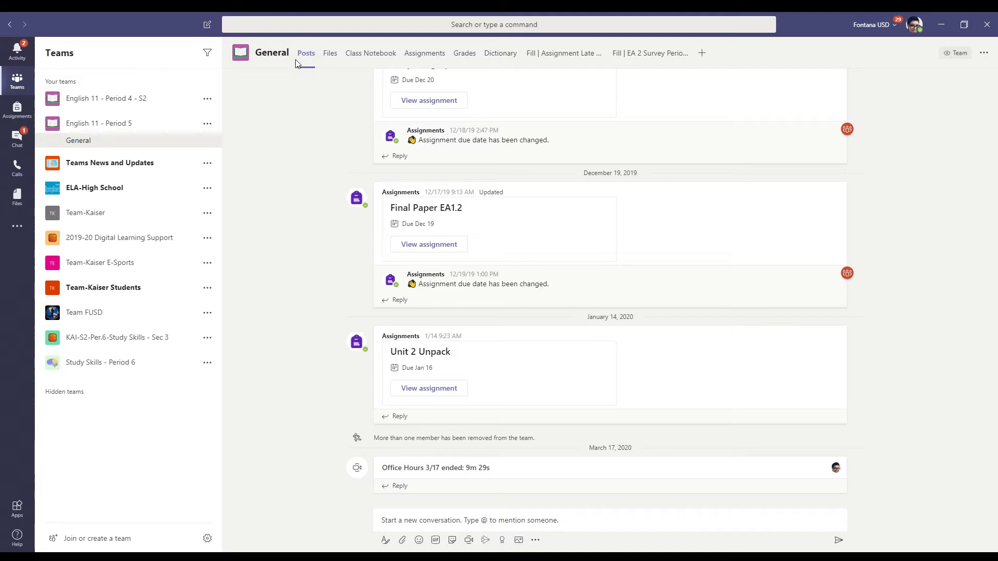
click(445, 522)
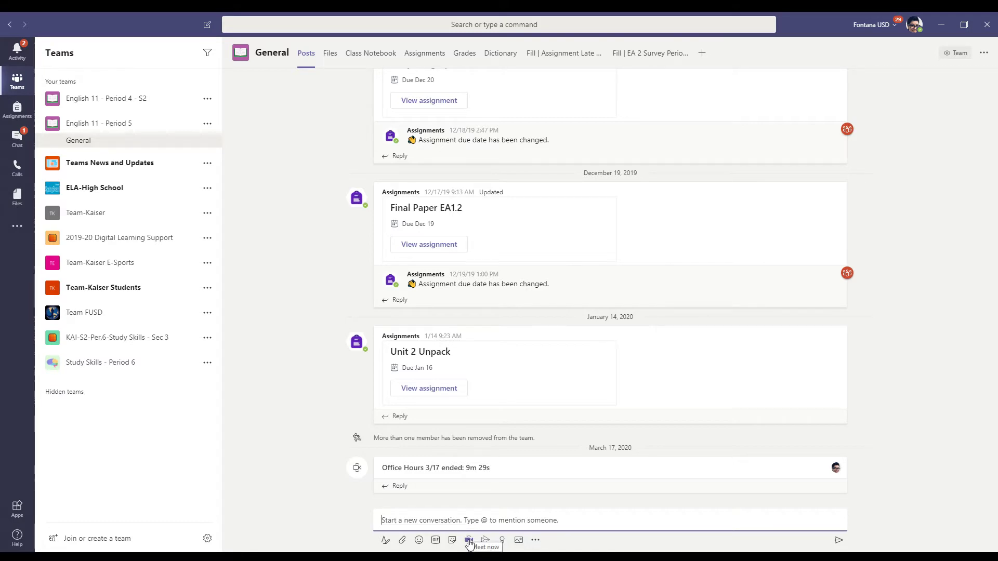
click(468, 541)
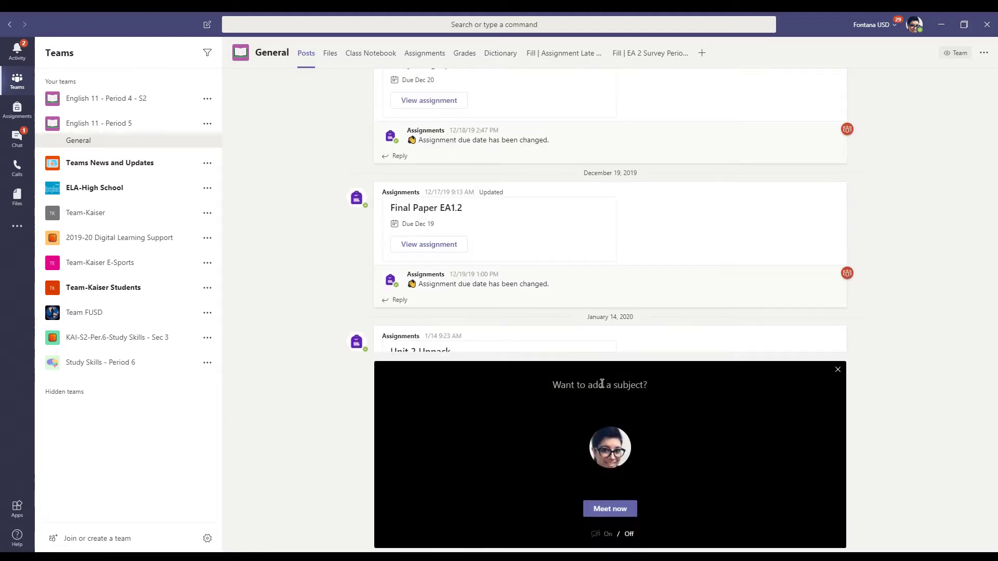
text(Office Hours)
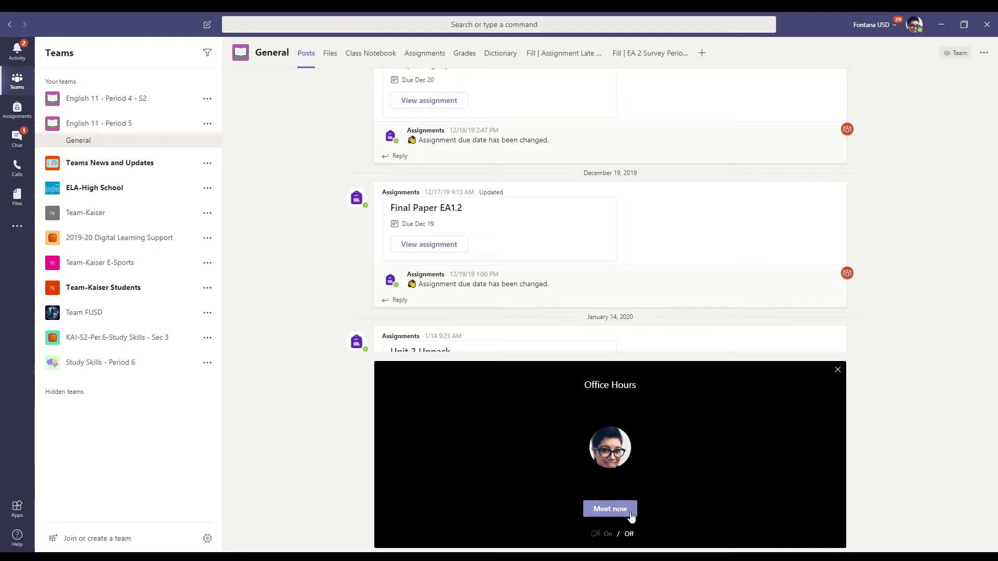
click(620, 513)
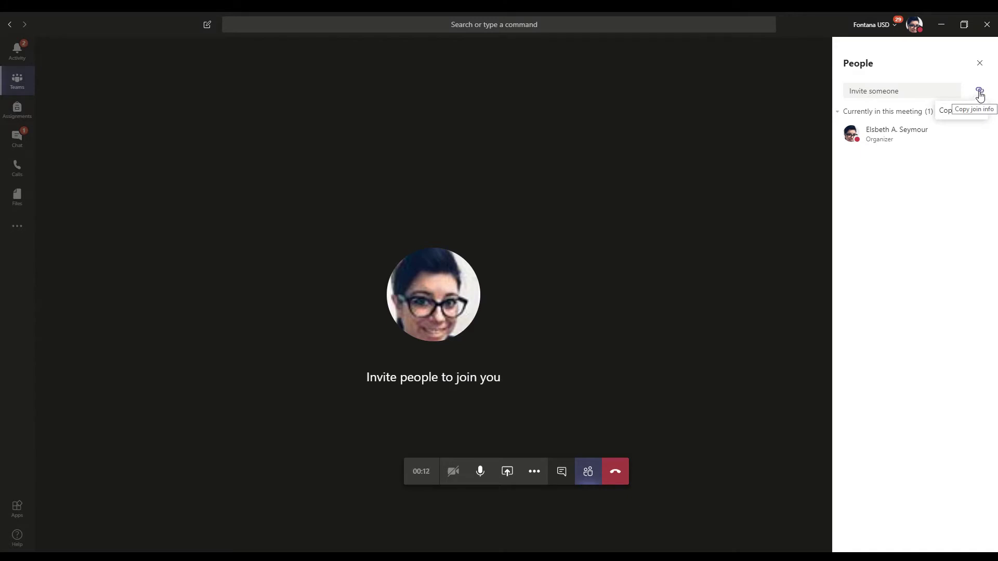
Copy the meeting's join info and return to the channel's posts while the meeting keeps running.
click(979, 92)
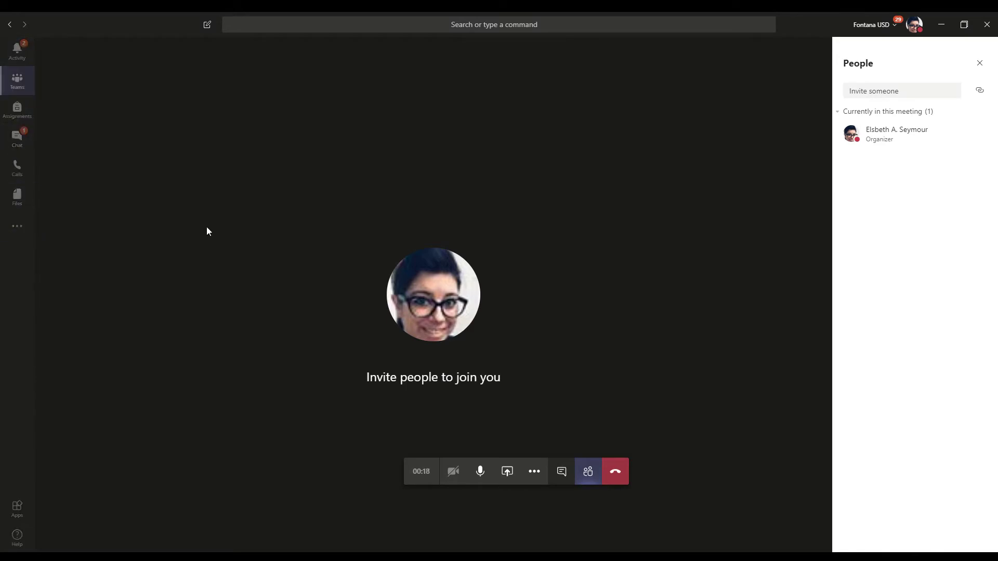
click(14, 84)
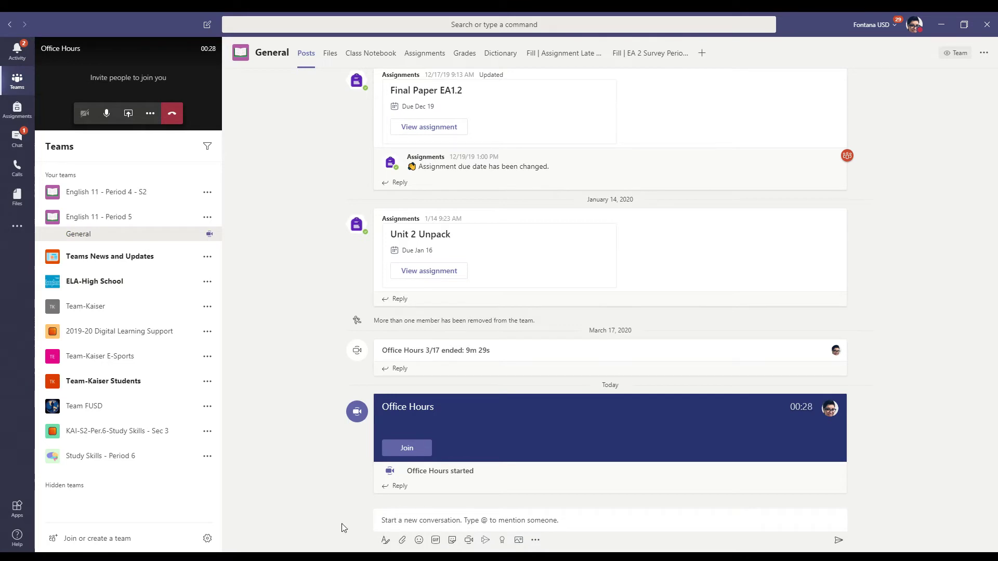
Begin a formatted post in the channel and set its type to Announcement.
click(399, 520)
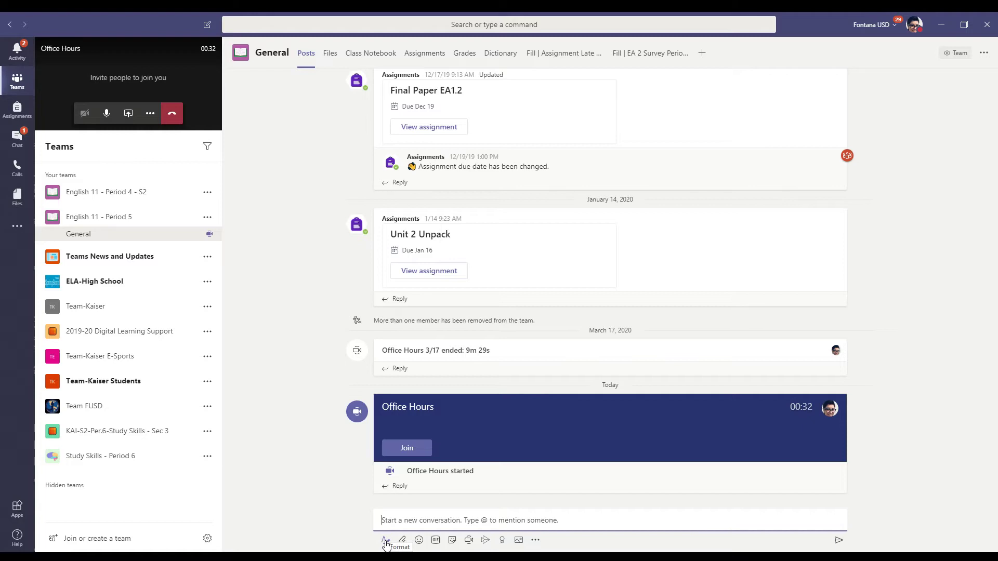
click(384, 541)
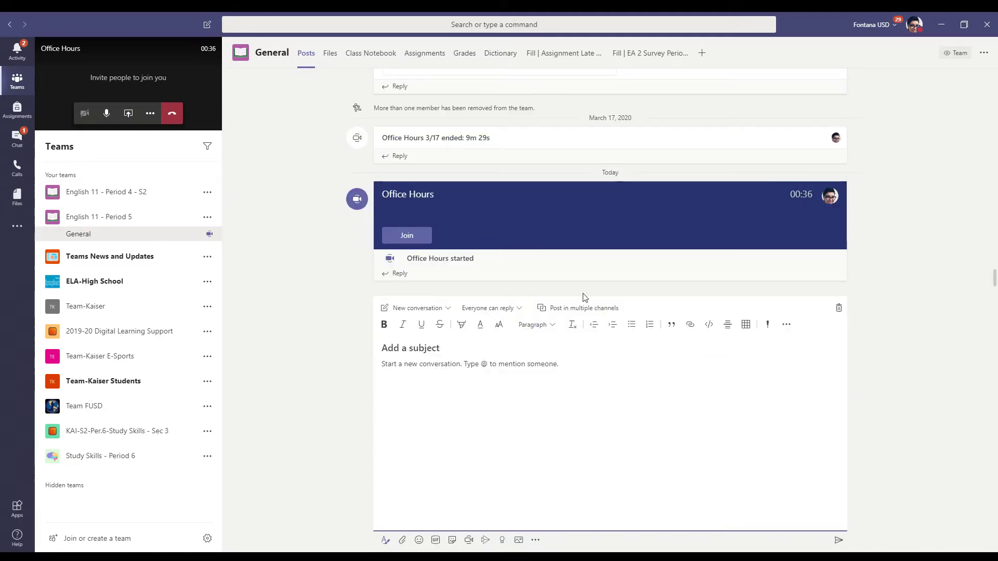
click(428, 309)
click(425, 345)
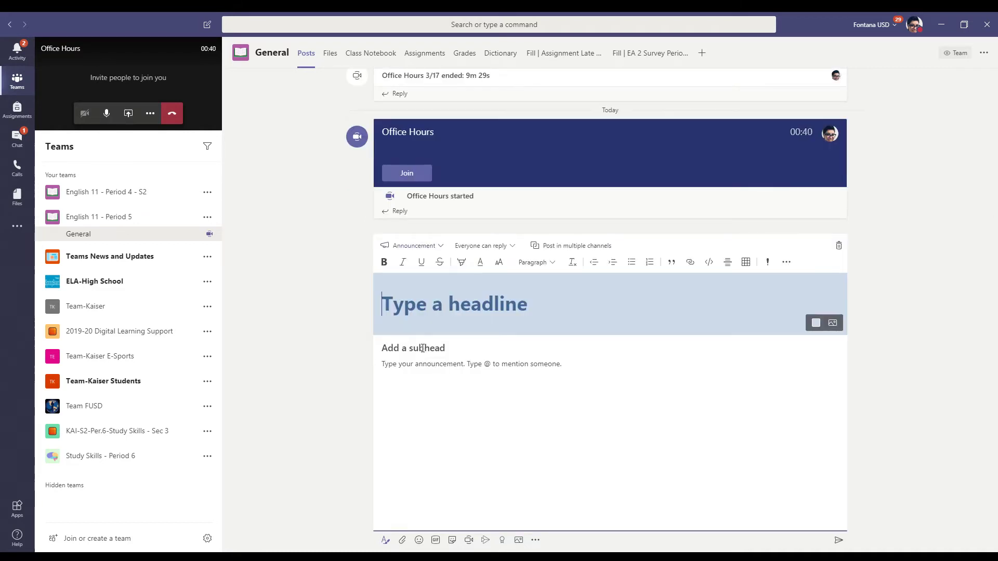
Set the announcement's headline background to the teal megaphone illustration from the General category.
click(832, 323)
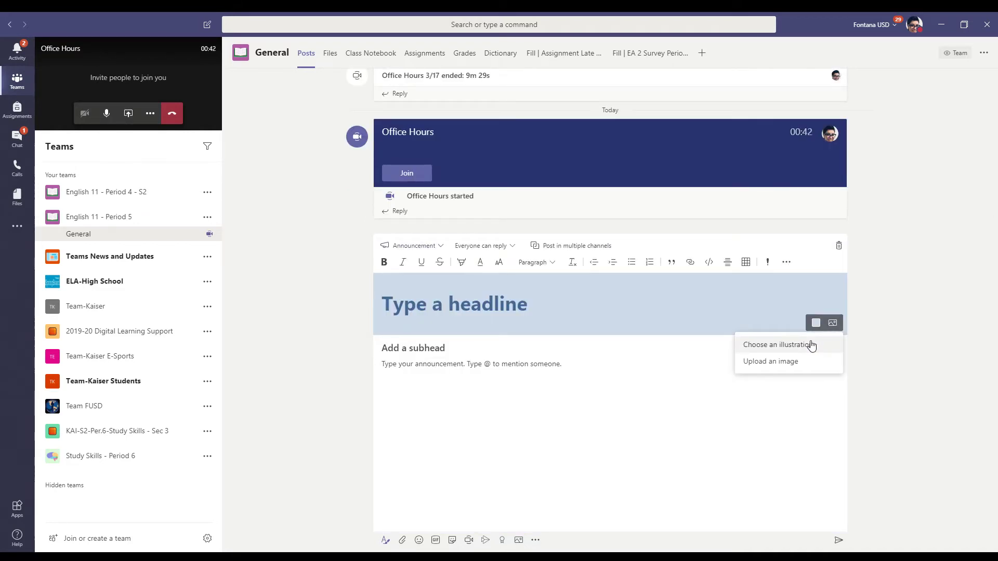
click(777, 345)
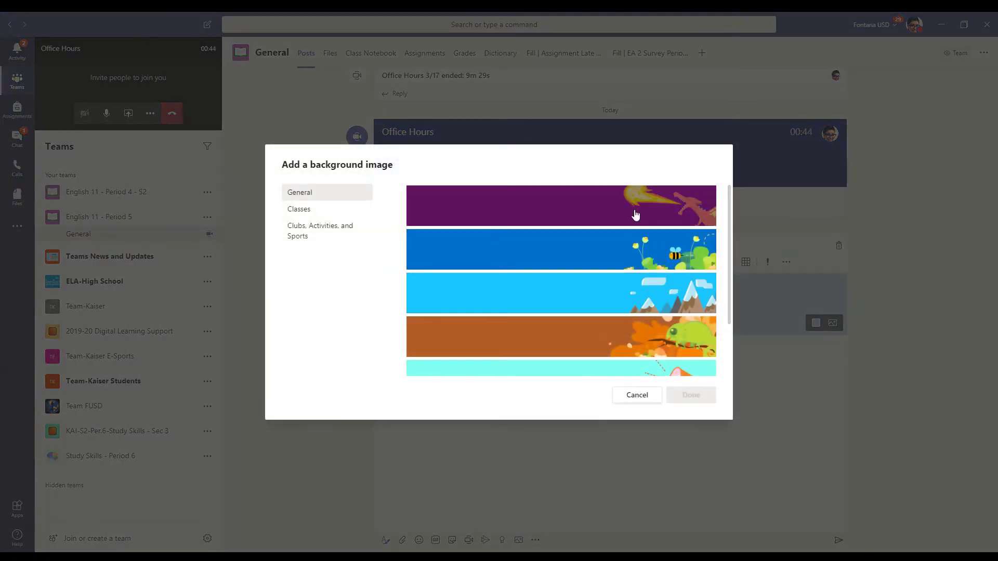
scroll(653, 274, down, 2)
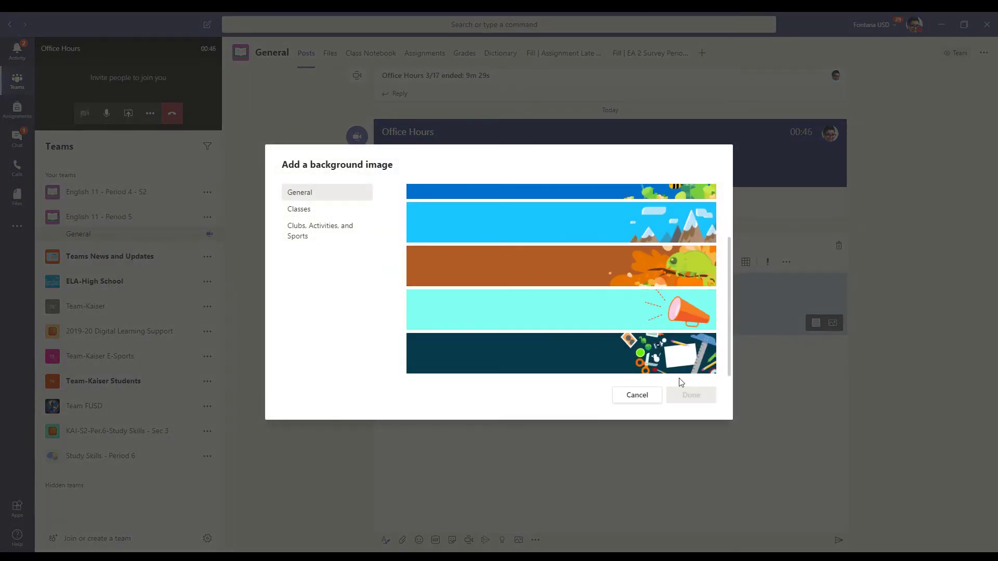
click(671, 313)
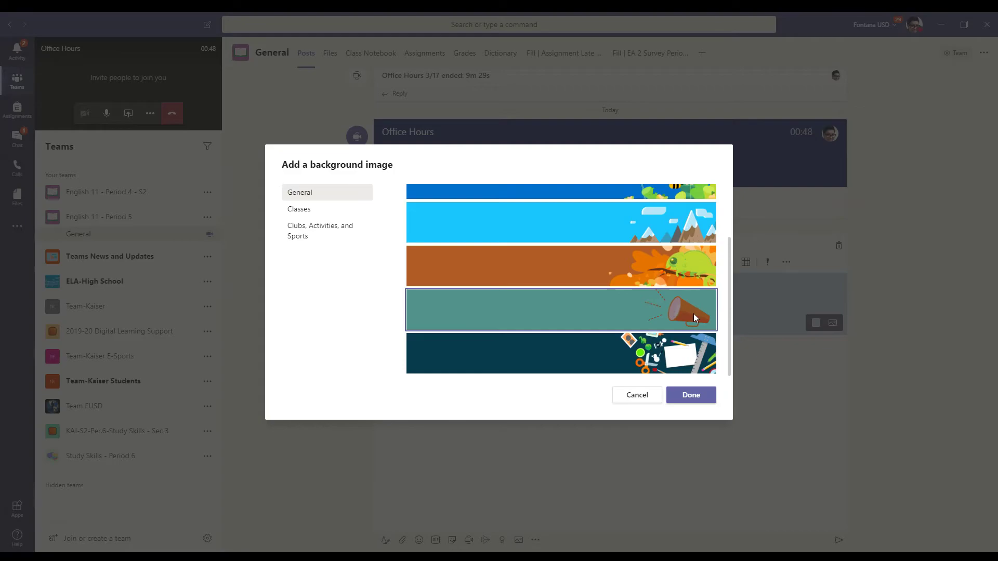
click(694, 397)
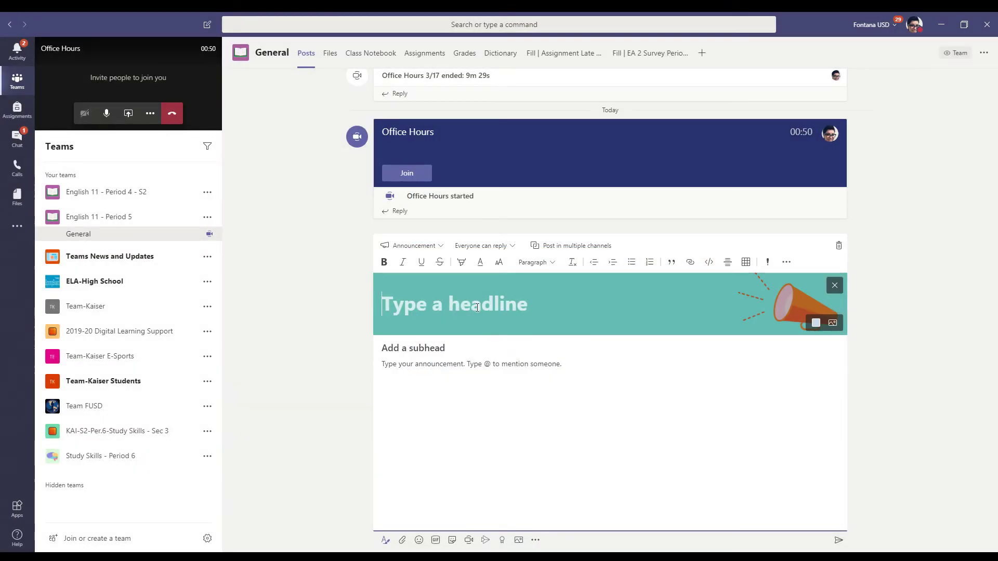
Enter "Office Hours Meeting Friday" as the announcement's headline.
click(477, 307)
text(Office H)
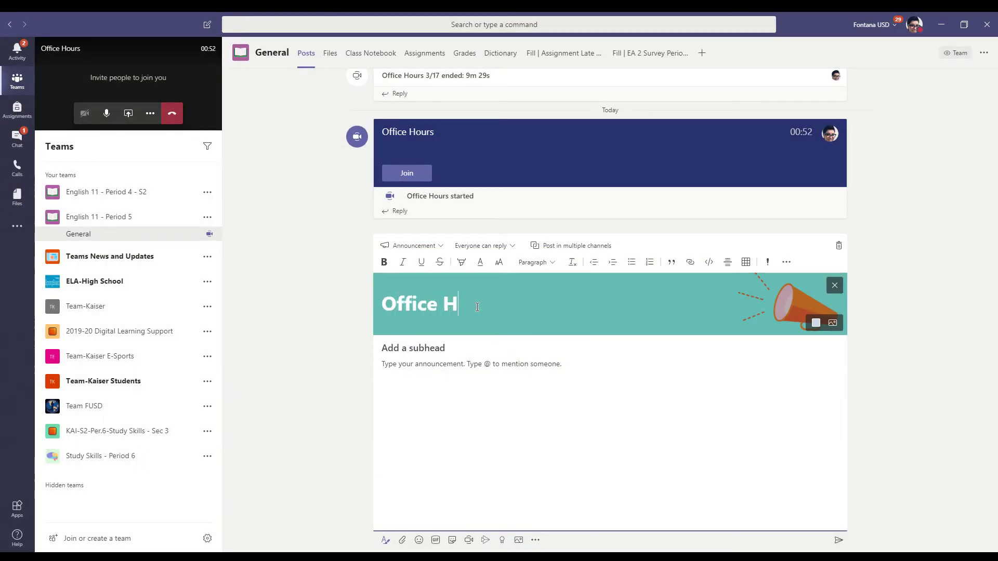
text(ours Meetings)
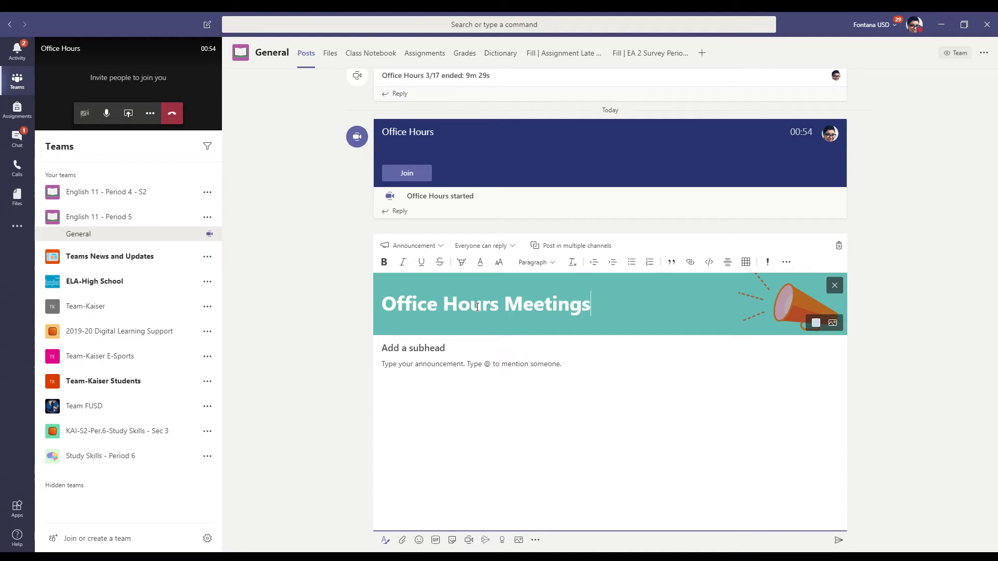
key(BackSpace)
text(Friday)
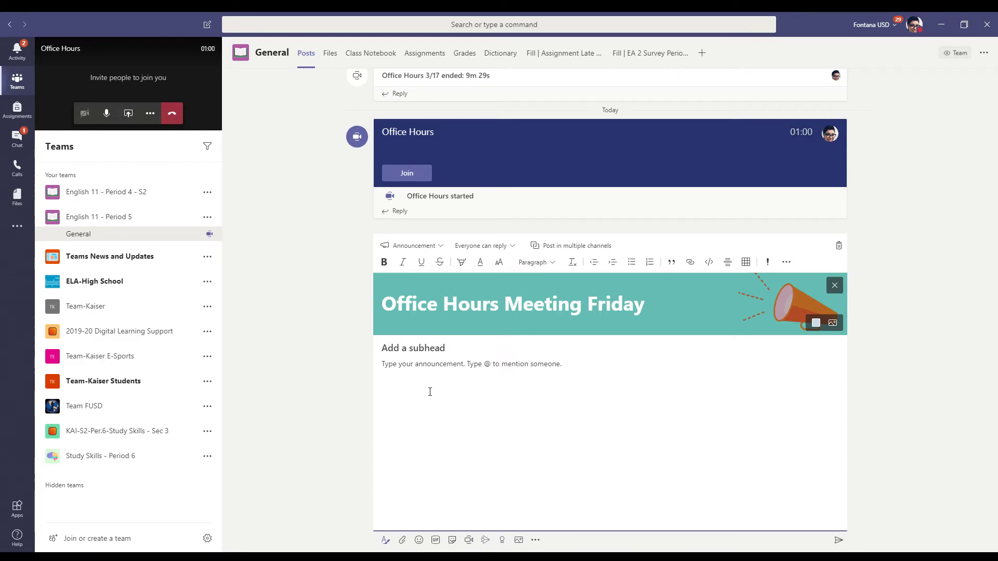
Write "Clicky Clicky the linky!" in the announcement's body and paste the copied meeting join link below it.
text(Clic)
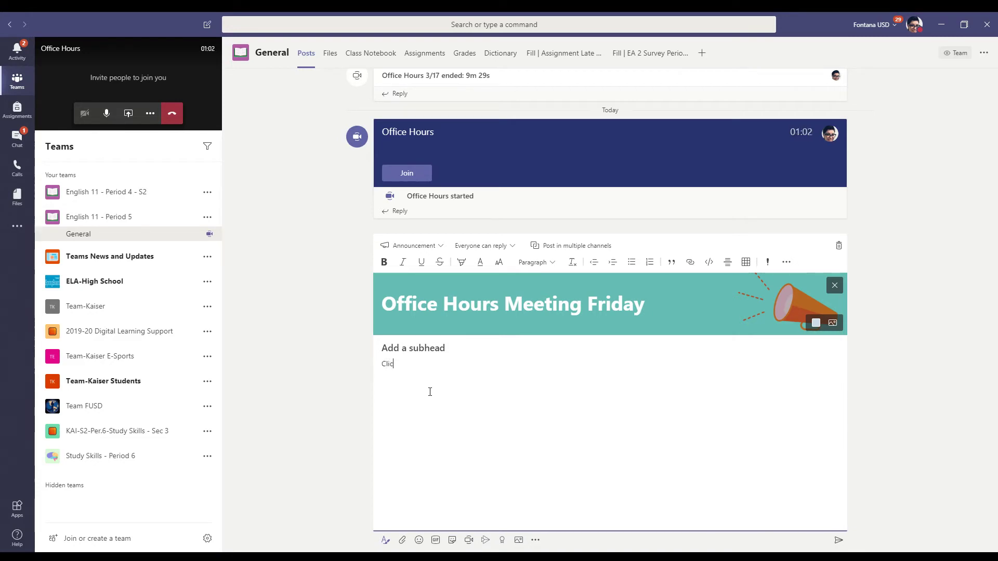
text(ky Clicky the linky!)
key(Return)
key(ctrl+v)
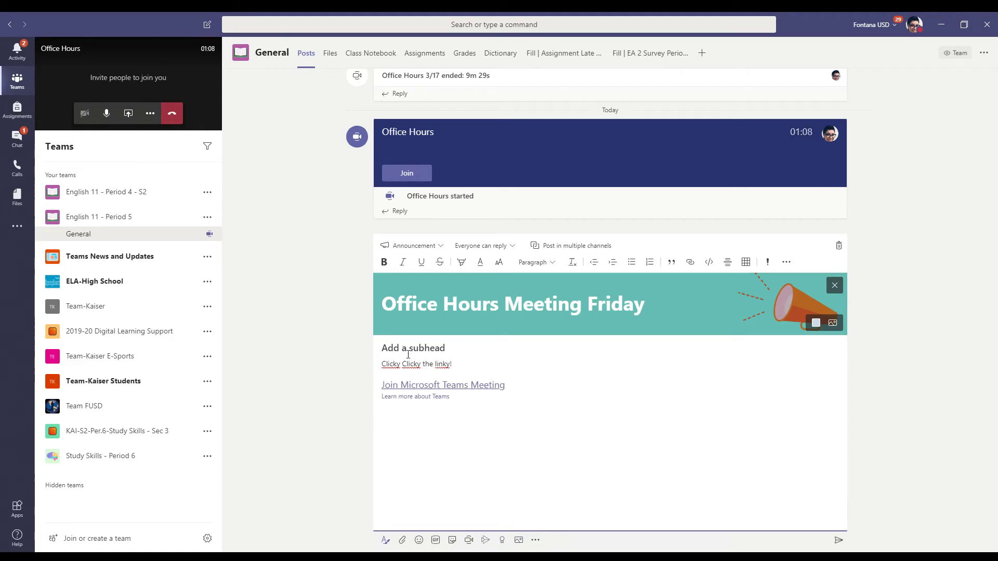
Add the subhead "Join for Tutoring or Help!" to the announcement.
click(409, 348)
text(Join for Tut)
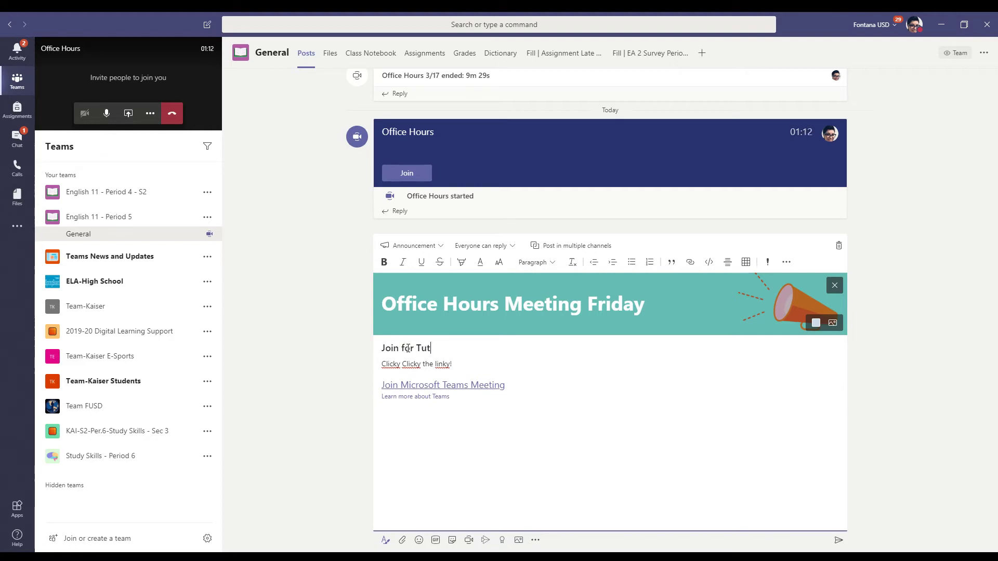
text(oring or Help!)
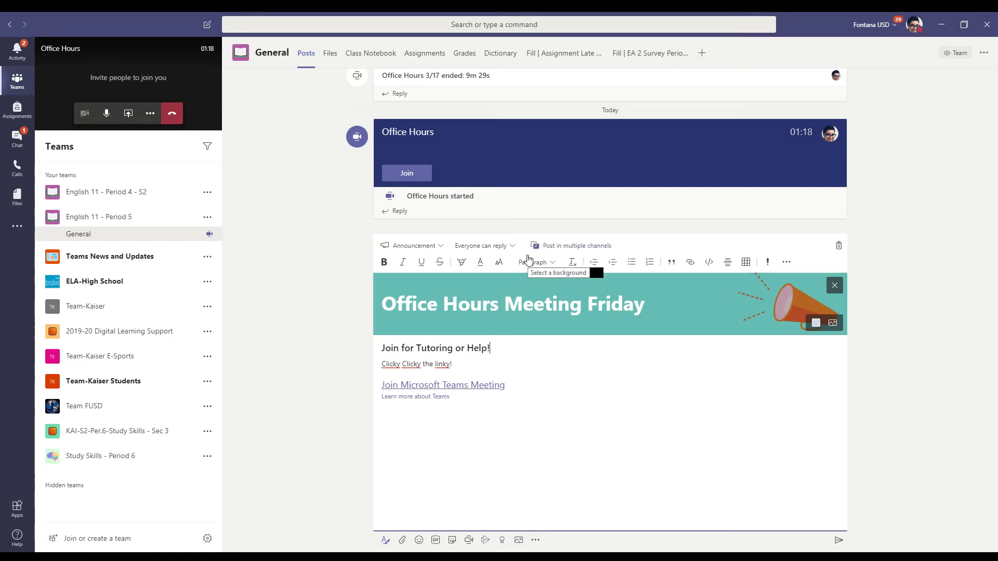
Set the announcement to post in multiple channels, adding the General channel of English 11 - Period 4 - S2.
click(586, 246)
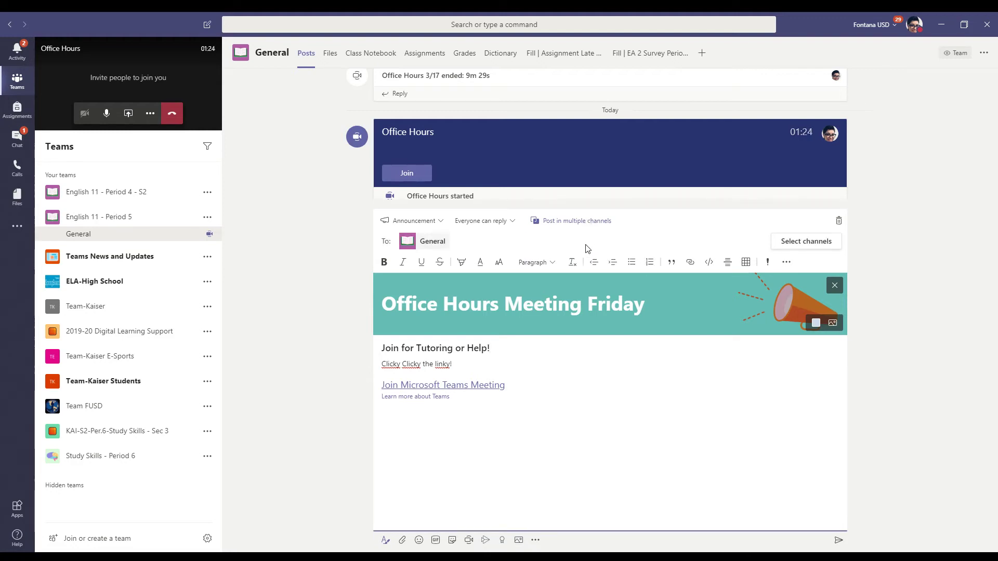
click(801, 241)
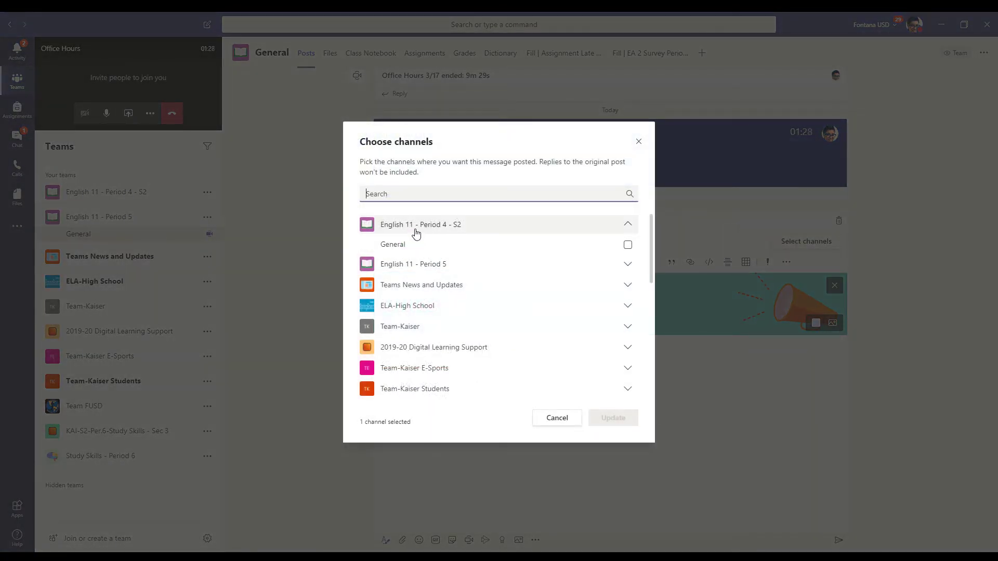
click(409, 266)
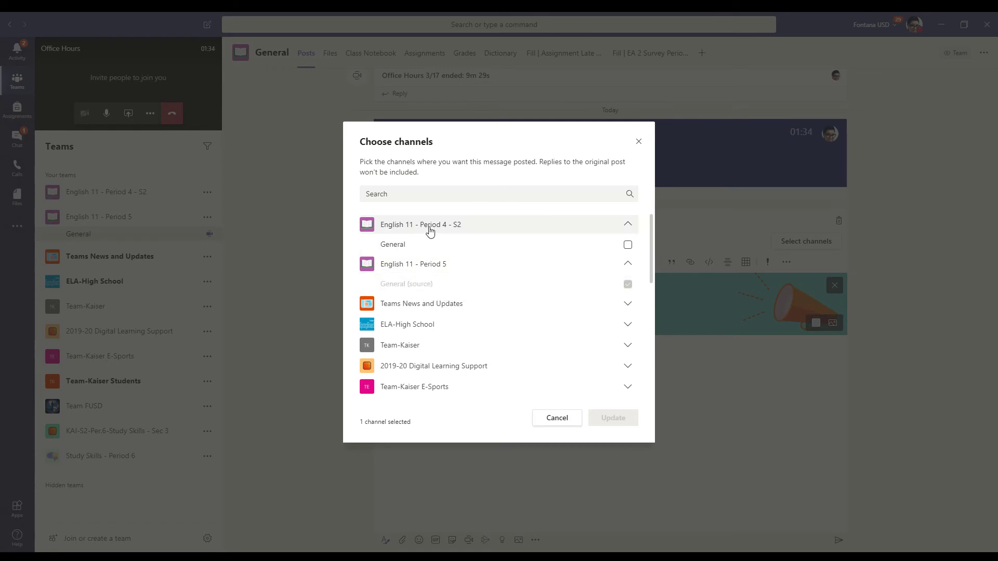
click(628, 246)
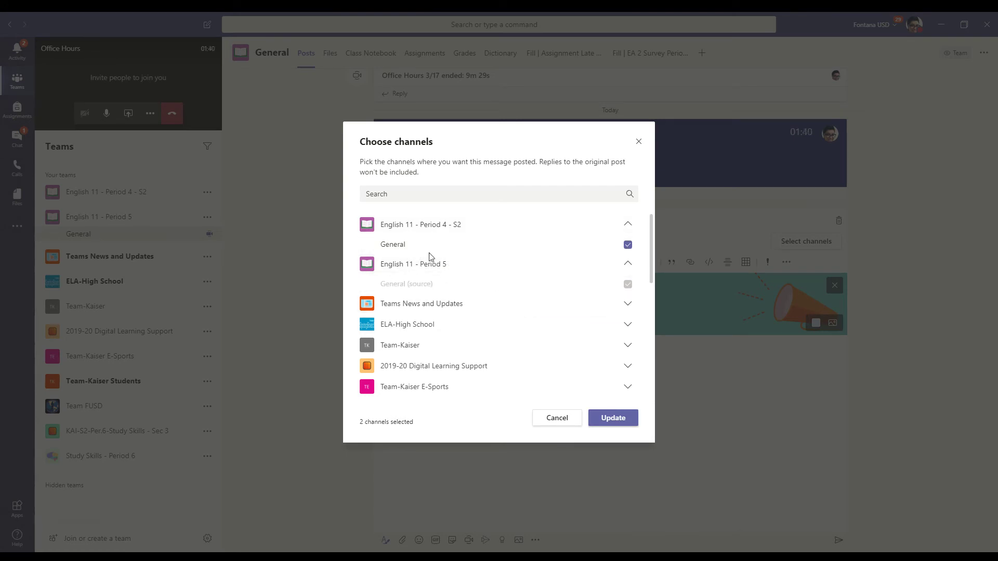
click(395, 306)
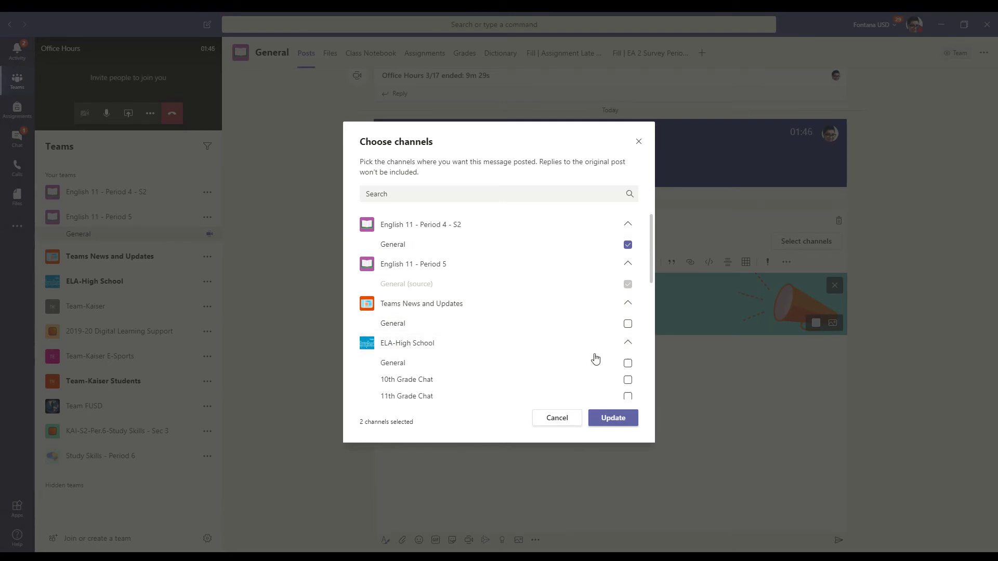
click(394, 307)
click(394, 307)
click(614, 418)
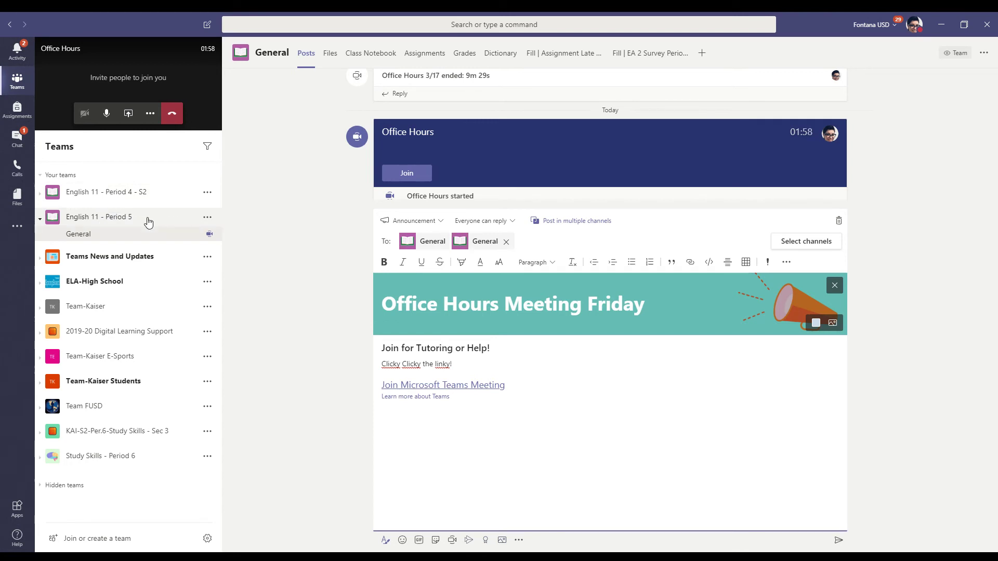
Send the announcement and check the post in the English 11 - Period 4 - S2 and Period 5 channels.
click(838, 542)
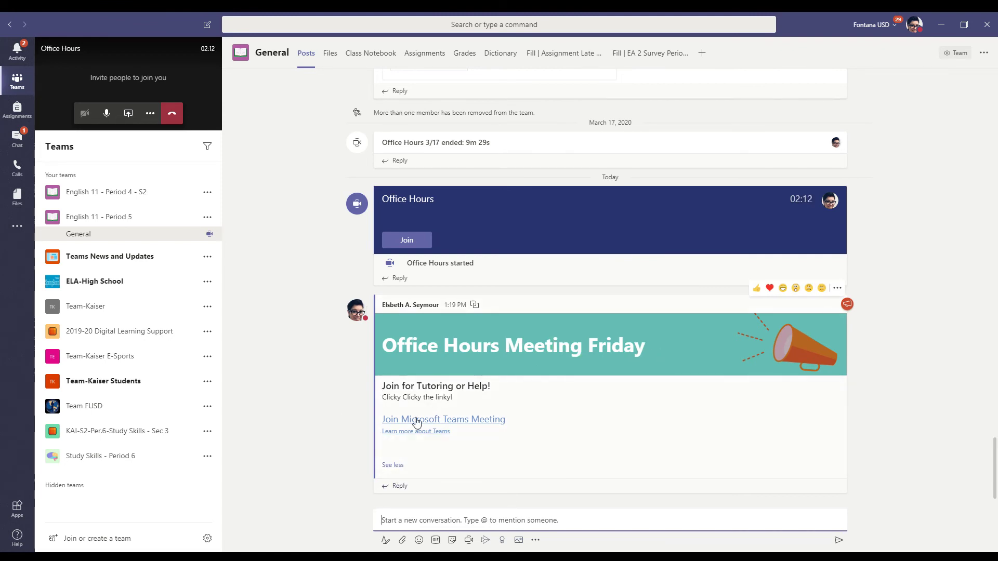
click(117, 192)
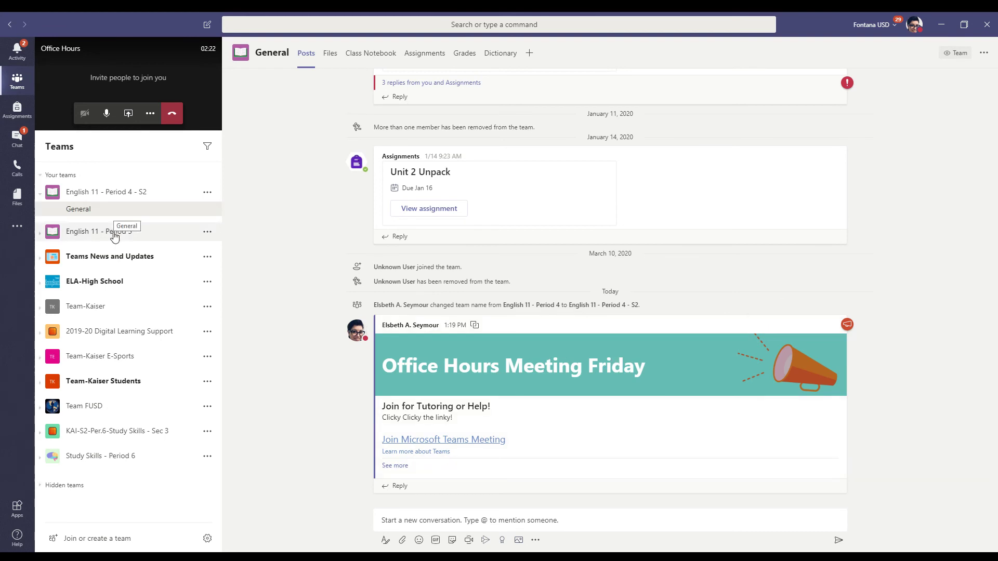
click(114, 237)
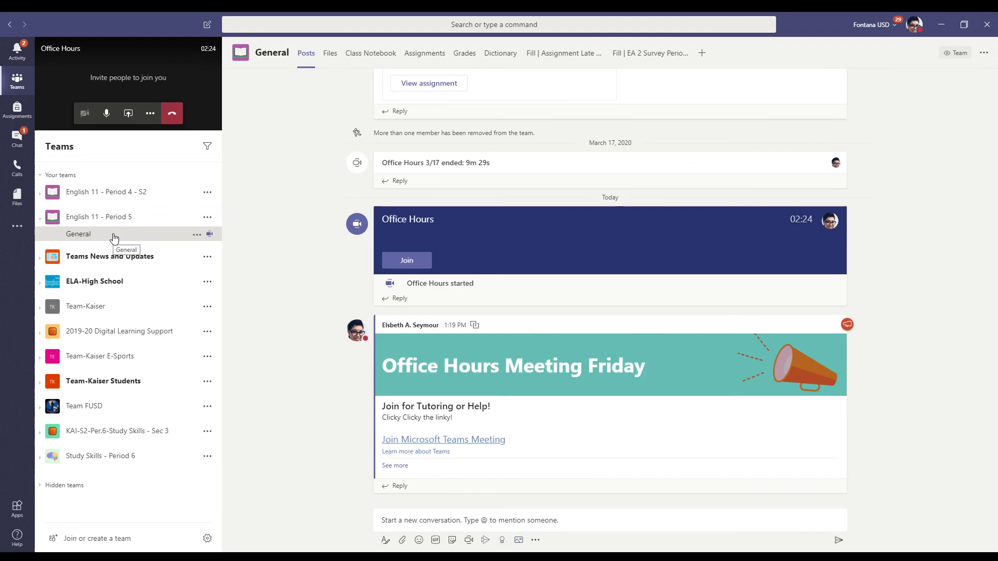
Go back to the running Office Hours meeting and look through its chat, participant list and additional actions.
click(117, 96)
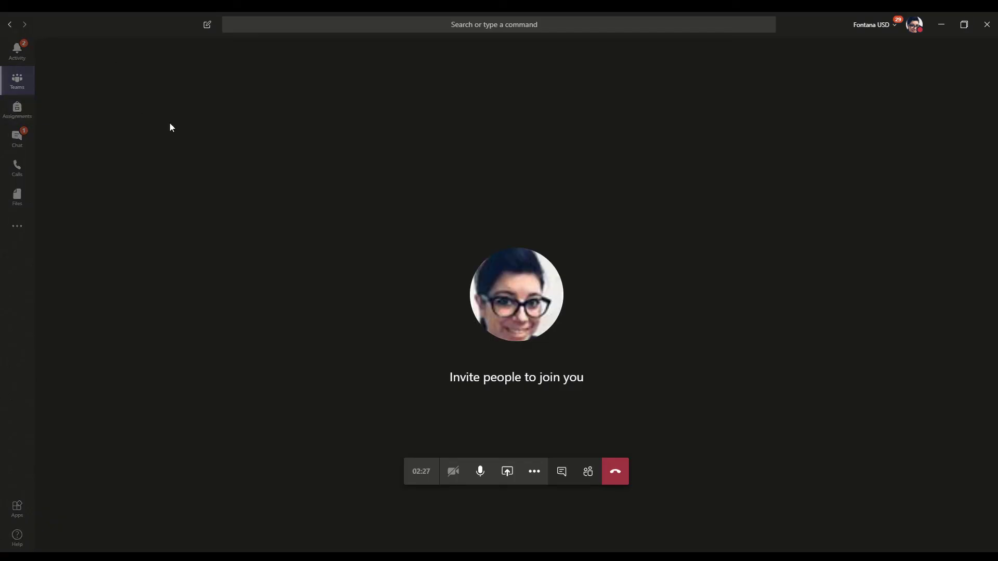
click(561, 473)
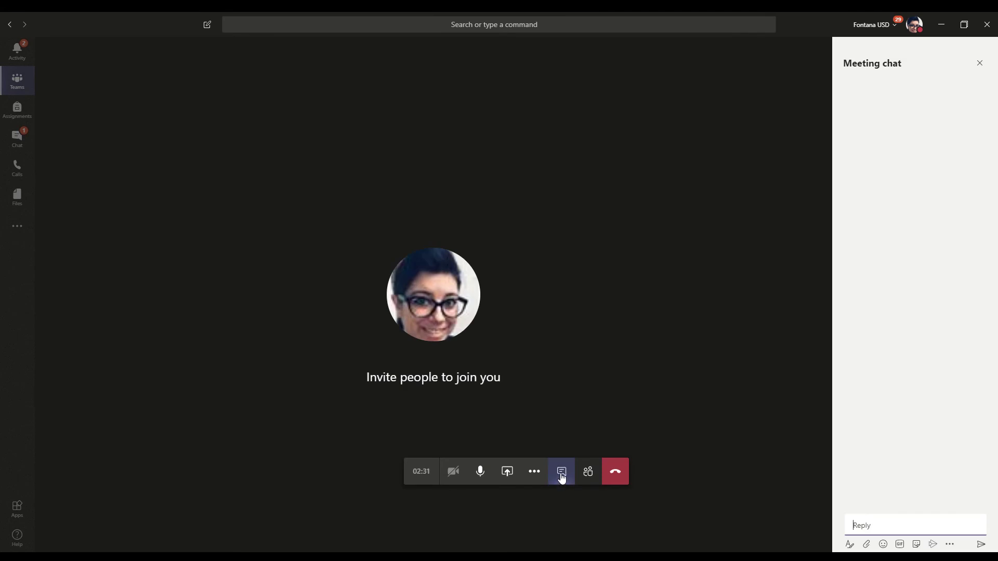
click(588, 473)
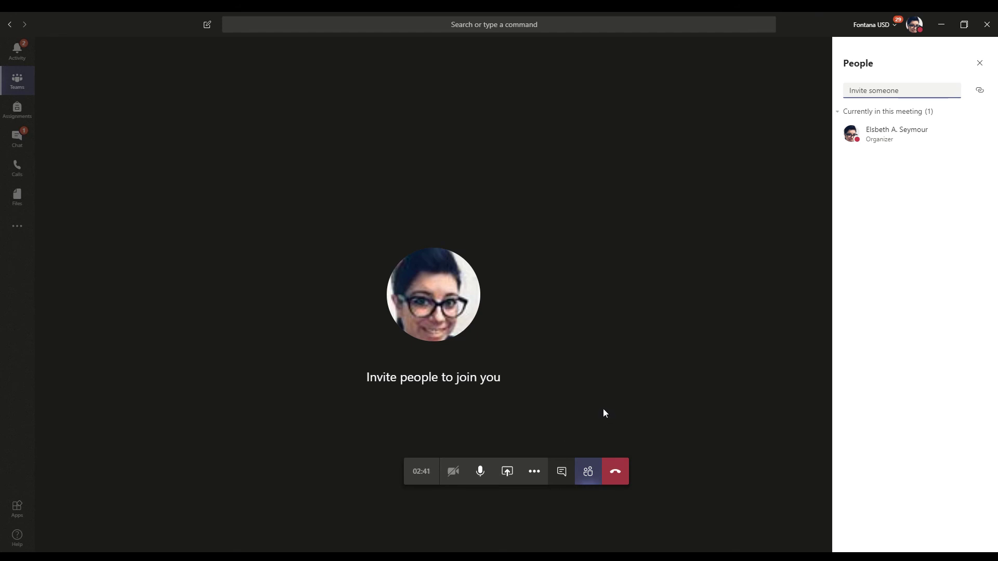
click(532, 476)
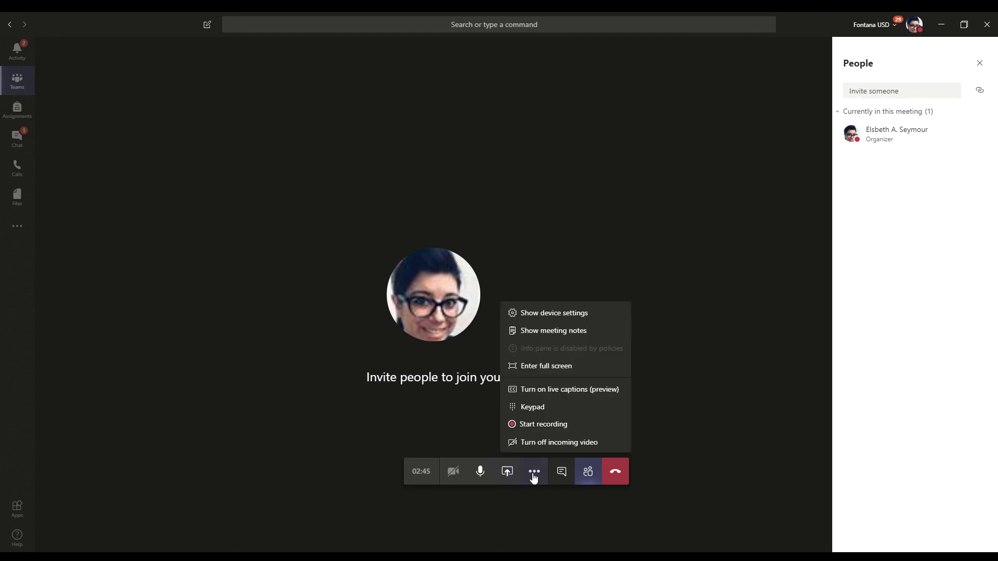
click(532, 476)
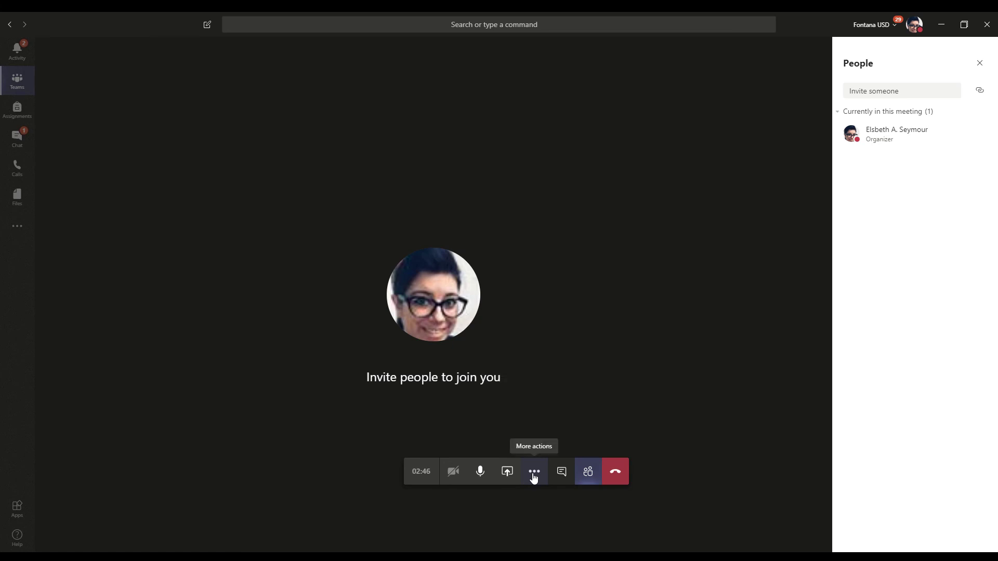
Leave the Office Hours meeting and rate its call quality five stars.
click(624, 475)
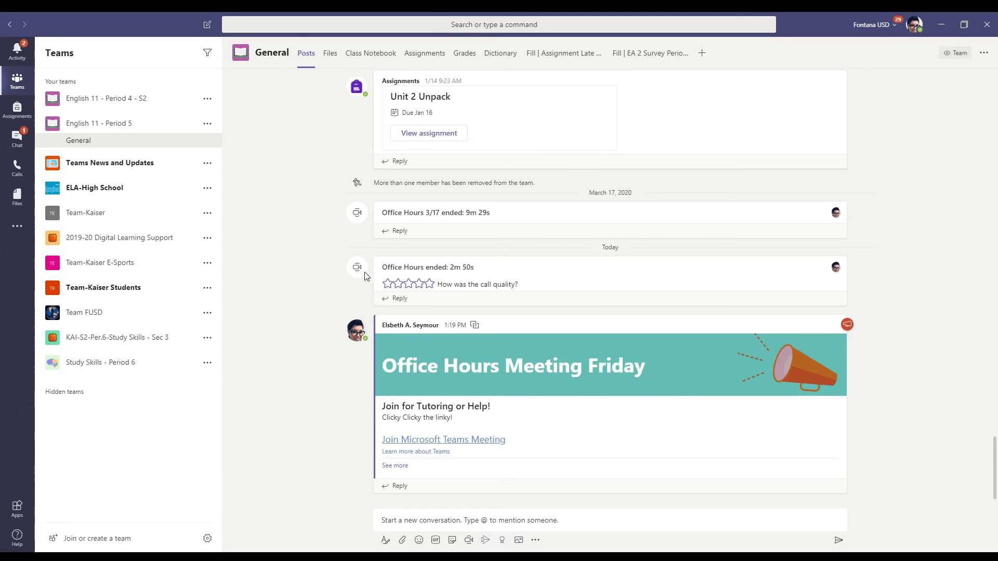
click(430, 284)
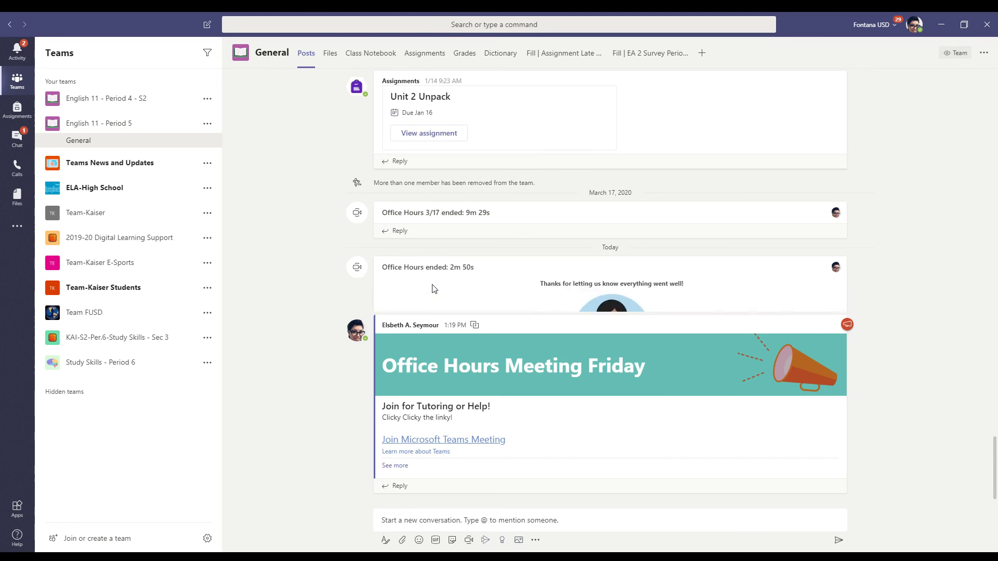